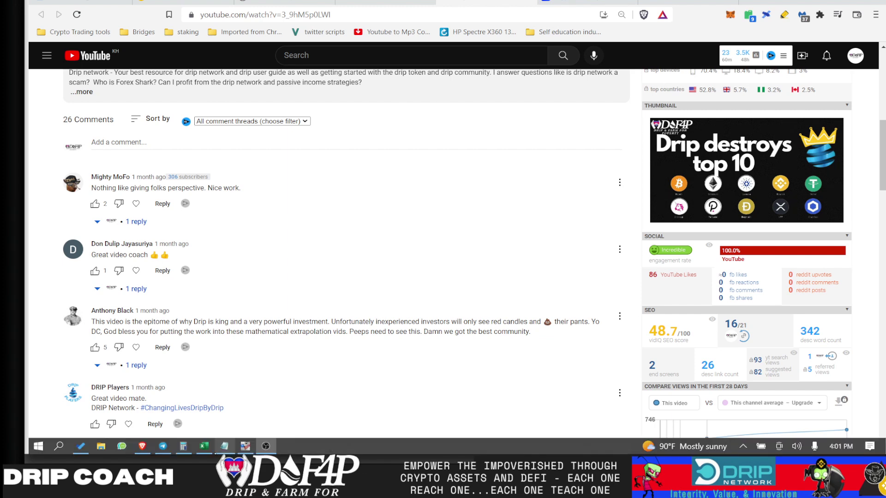
- Switch to the Excel DeFi project list and browse column A down to Titano
left_click(205, 446)
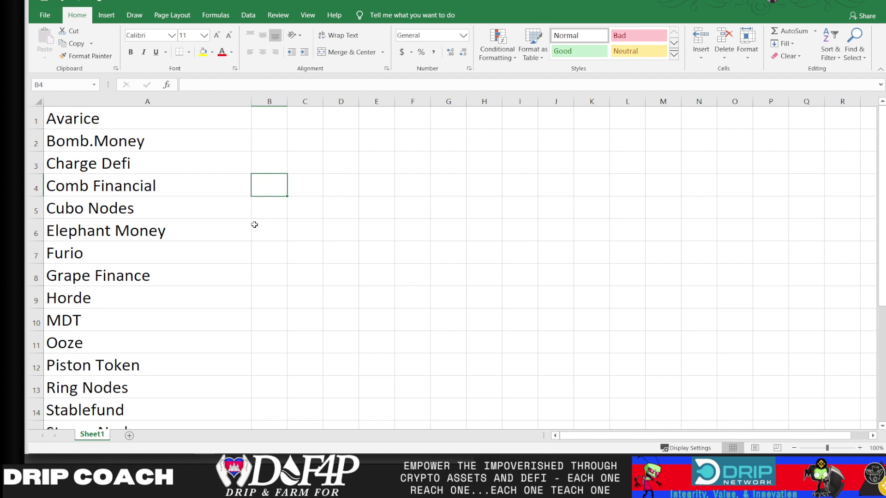
scroll(150, 249, "down", 1)
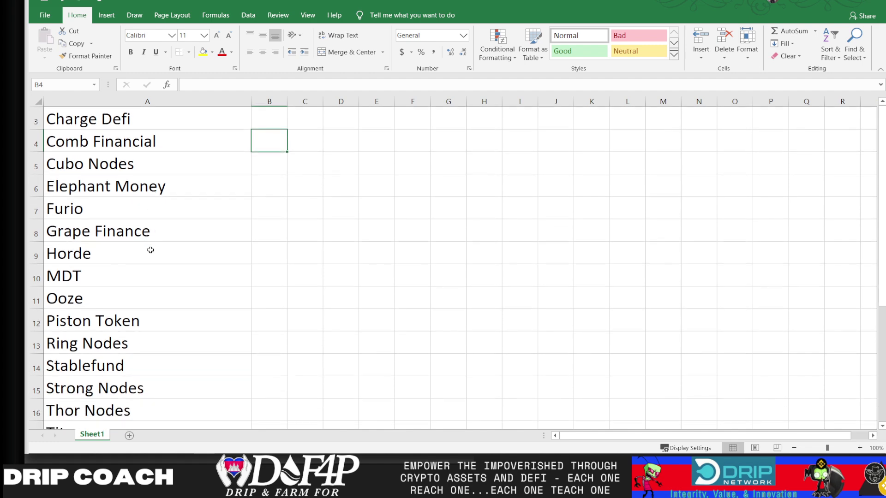
scroll(150, 250, "down", 1)
scroll(151, 250, "down", 1)
scroll(150, 249, "up", 3)
scroll(150, 249, "down", 1)
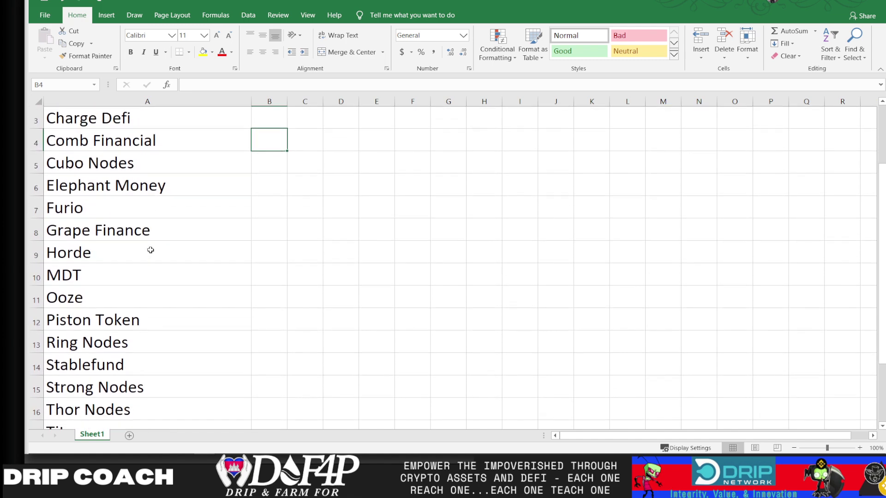
scroll(151, 249, "down", 1)
scroll(150, 250, "down", 1)
scroll(151, 250, "down", 1)
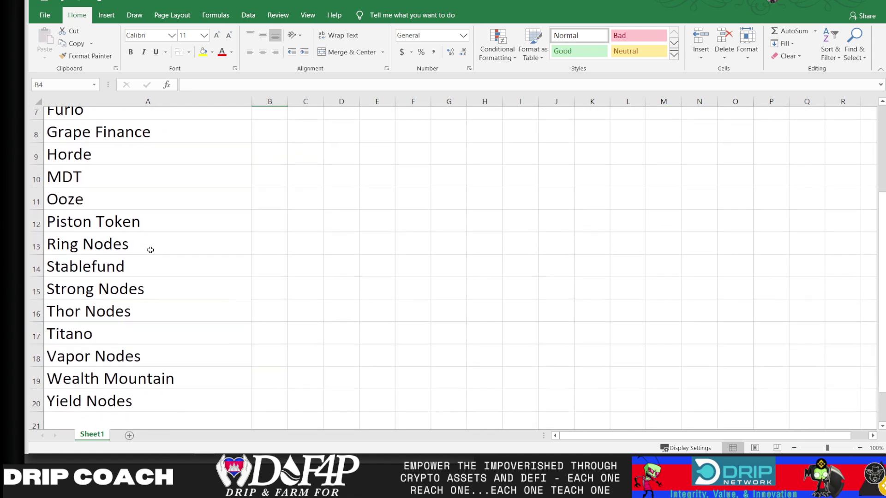
scroll(150, 250, "up", 1)
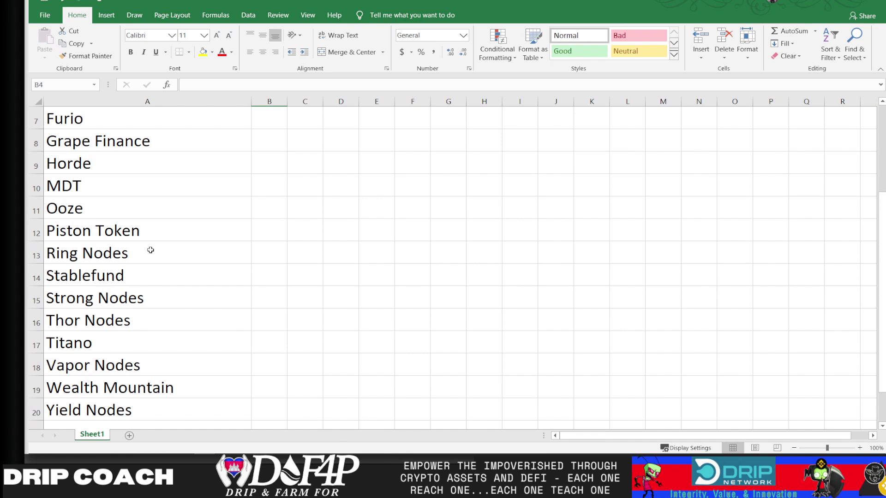
scroll(150, 250, "up", 1)
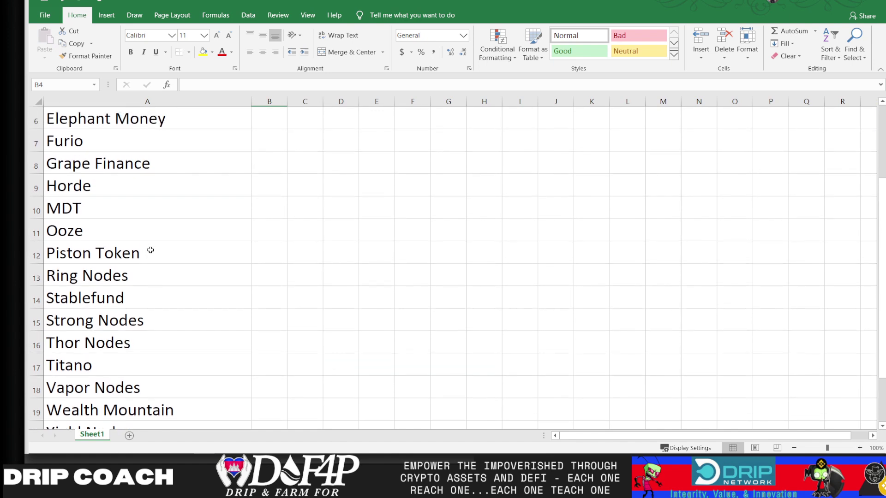
right_click(151, 250)
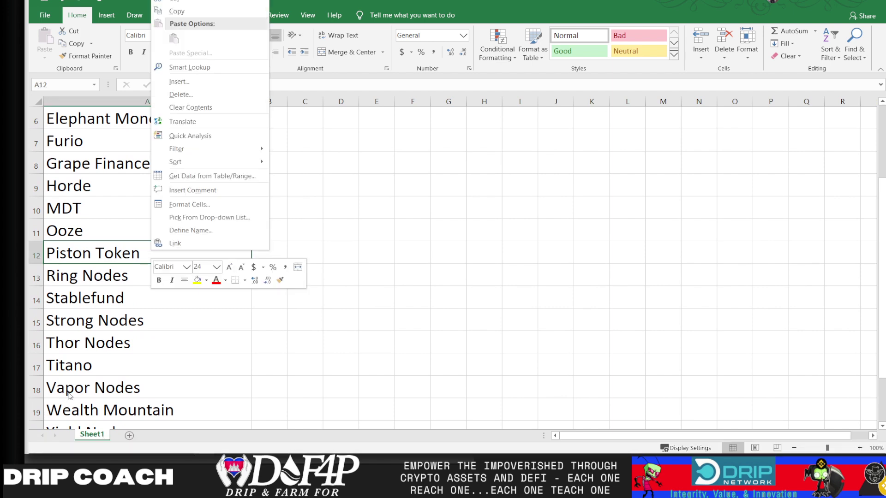
left_click(77, 369)
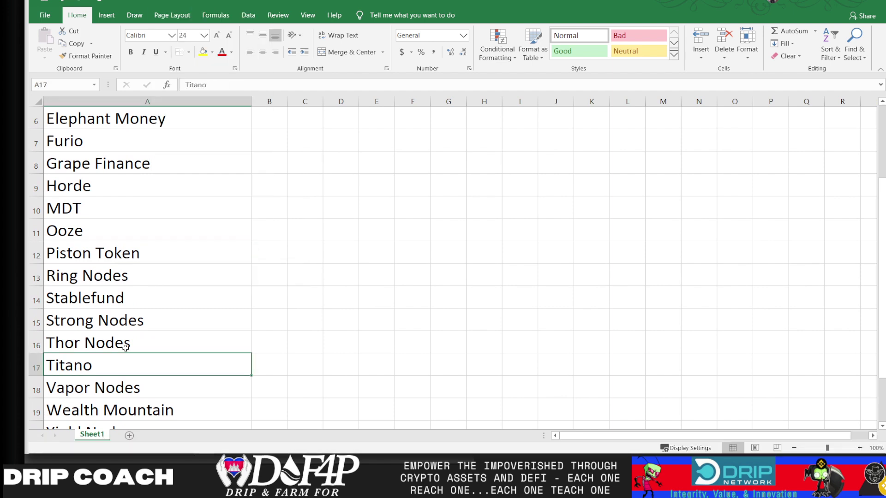
scroll(140, 340, "up", 1)
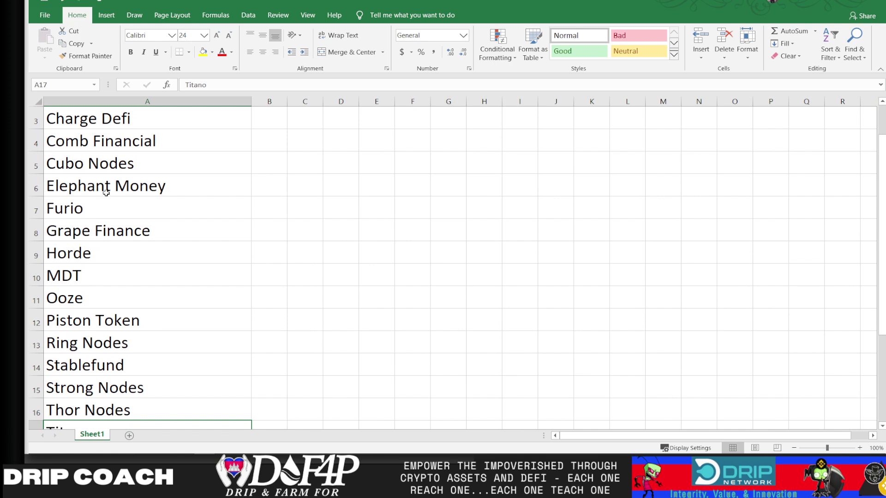
scroll(105, 191, "up", 1)
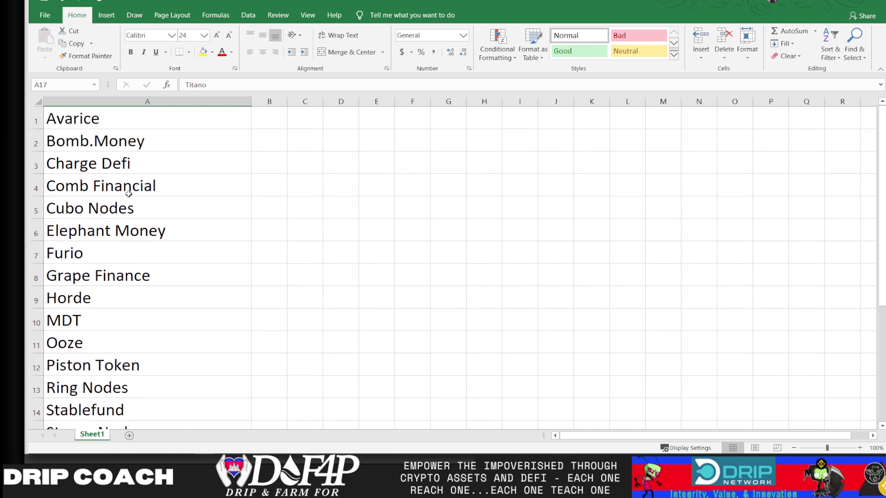
scroll(130, 216, "down", 1)
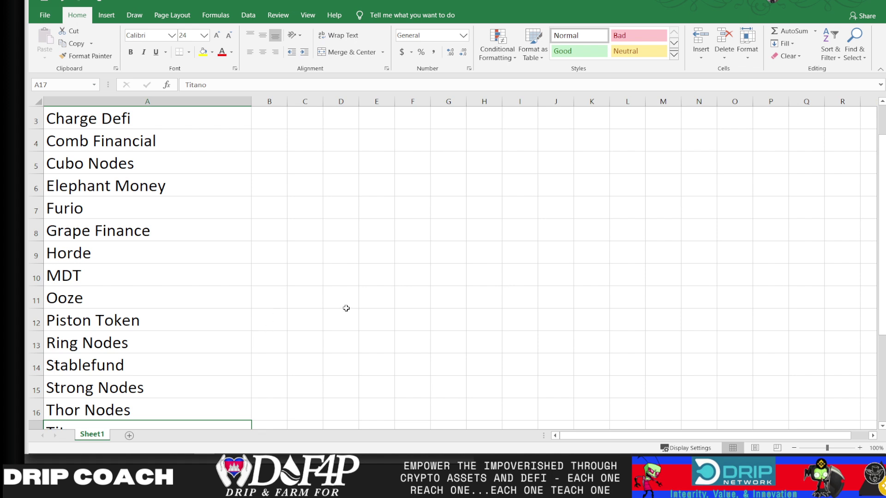
scroll(346, 309, "down", 1)
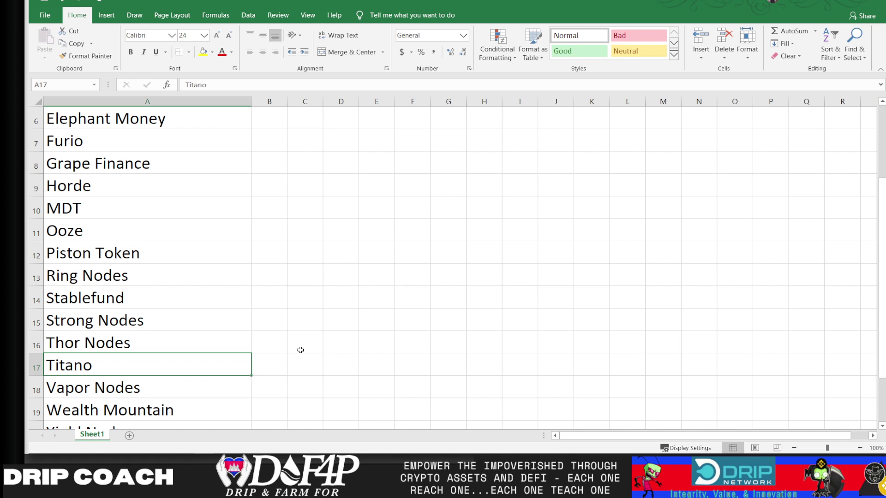
scroll(300, 349, "down", 1)
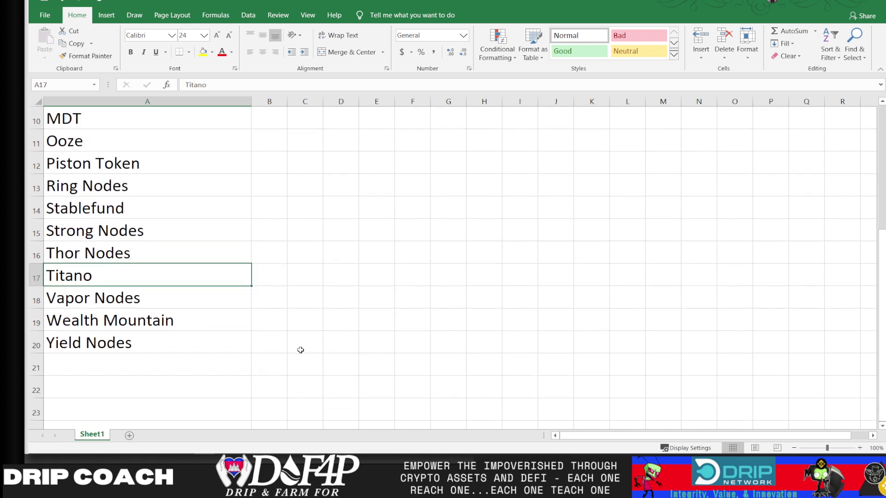
scroll(300, 350, "up", 1)
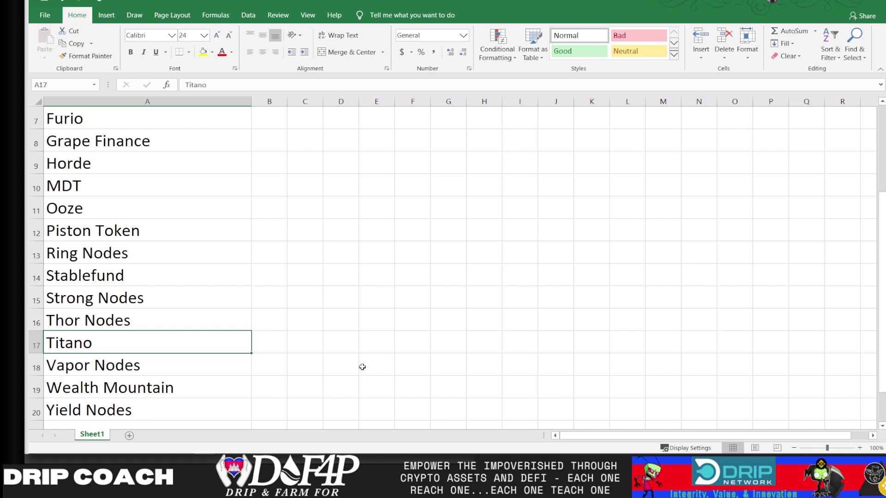
scroll(361, 366, "up", 1)
scroll(347, 360, "up", 1)
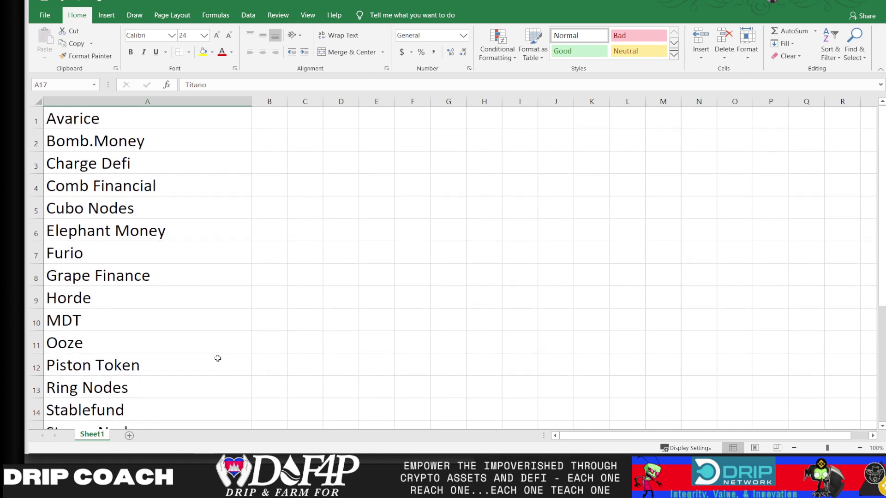
scroll(217, 358, "down", 1)
scroll(218, 358, "down", 1)
scroll(217, 358, "down", 1)
scroll(217, 357, "up", 1)
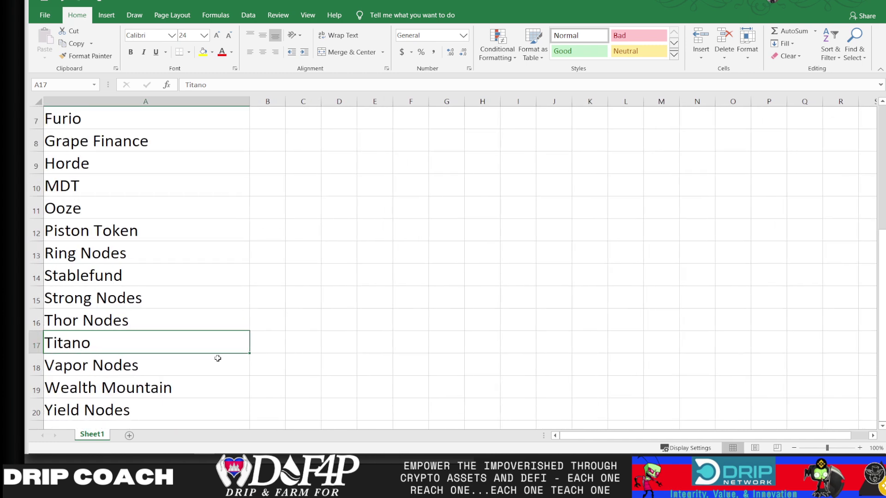
scroll(217, 358, "up", 1)
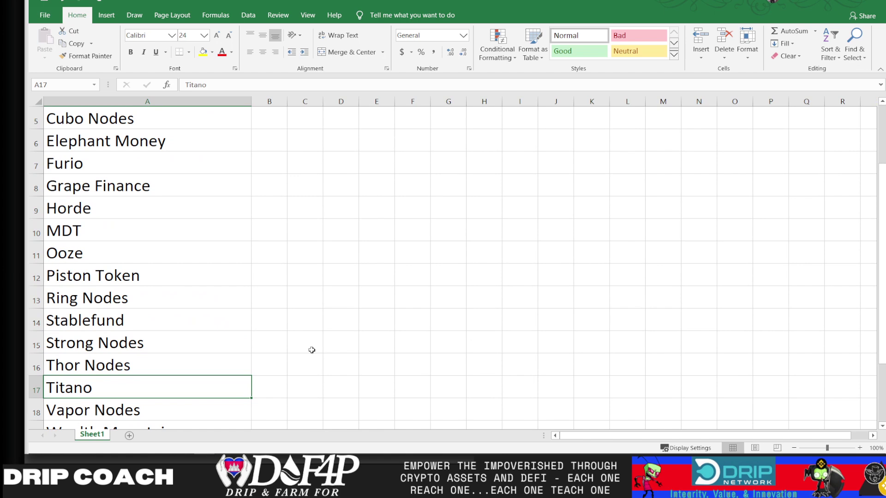
scroll(311, 350, "down", 1)
scroll(312, 350, "up", 2)
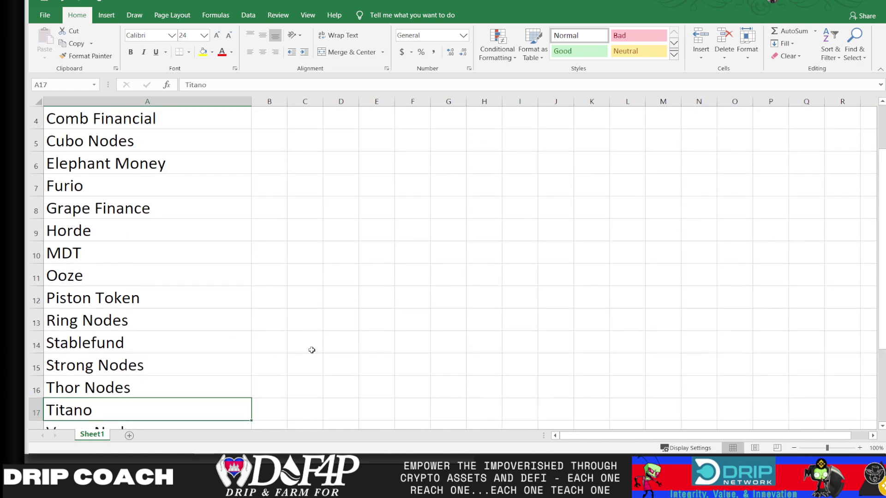
scroll(312, 350, "up", 1)
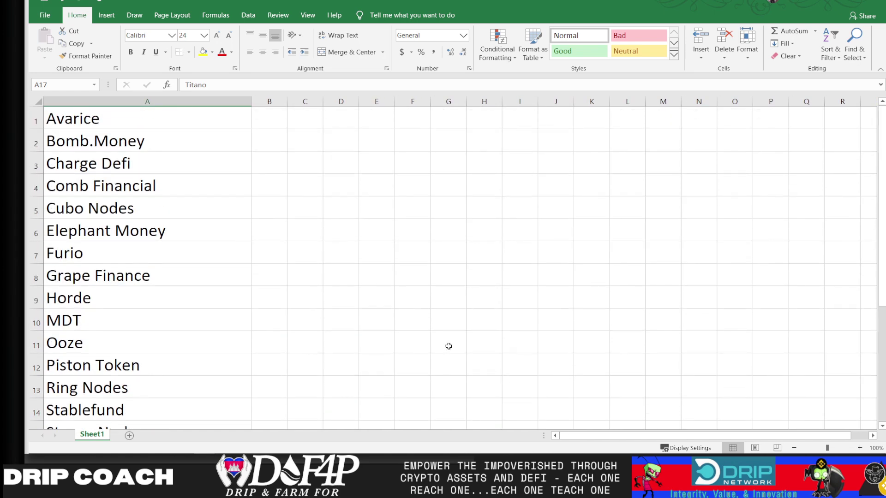
- Minimize Excel to show the 'Drip destroys top 10' video's comments on YouTube
left_click(816, 3)
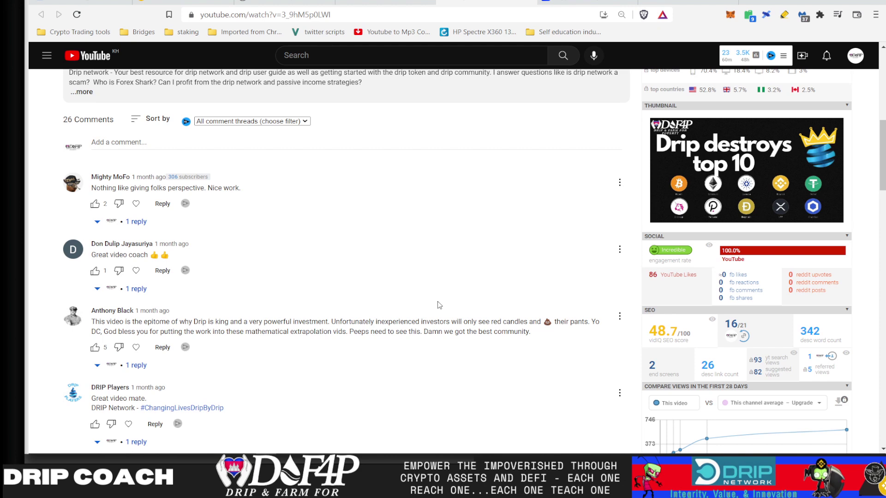
scroll(467, 282, "up", 1)
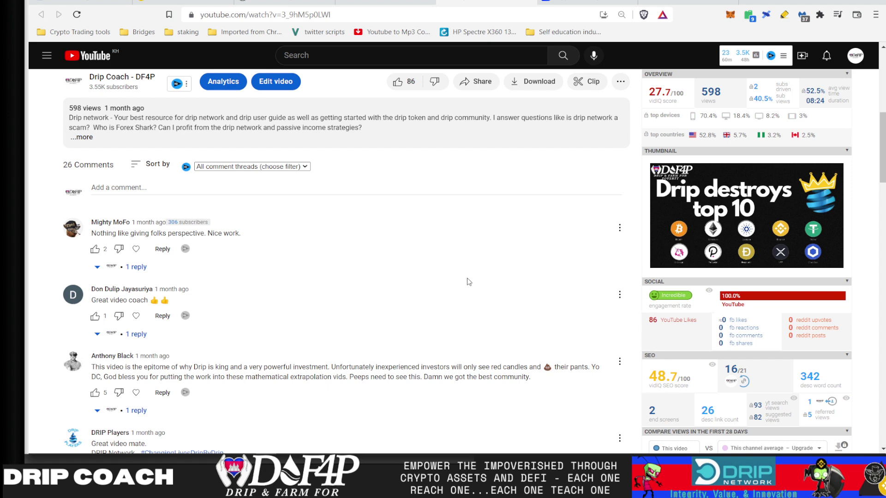
scroll(467, 282, "up", 2)
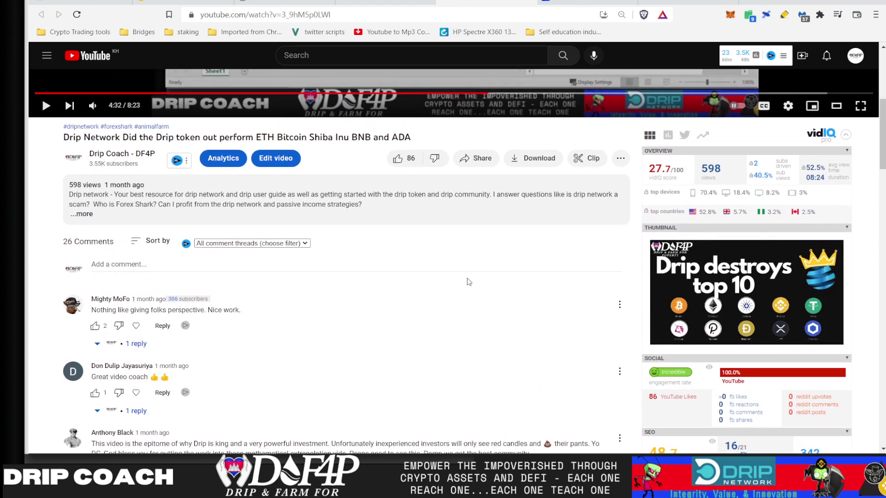
scroll(467, 282, "down", 1)
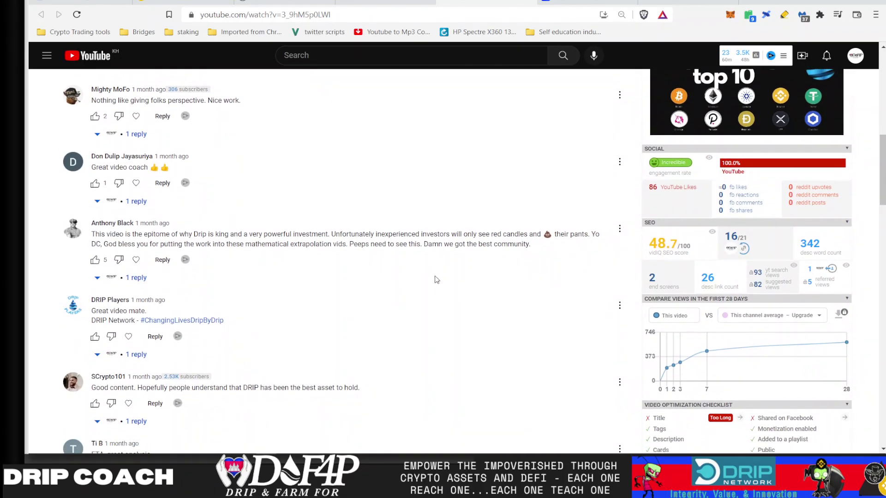
scroll(435, 279, "up", 1)
scroll(435, 279, "up", 2)
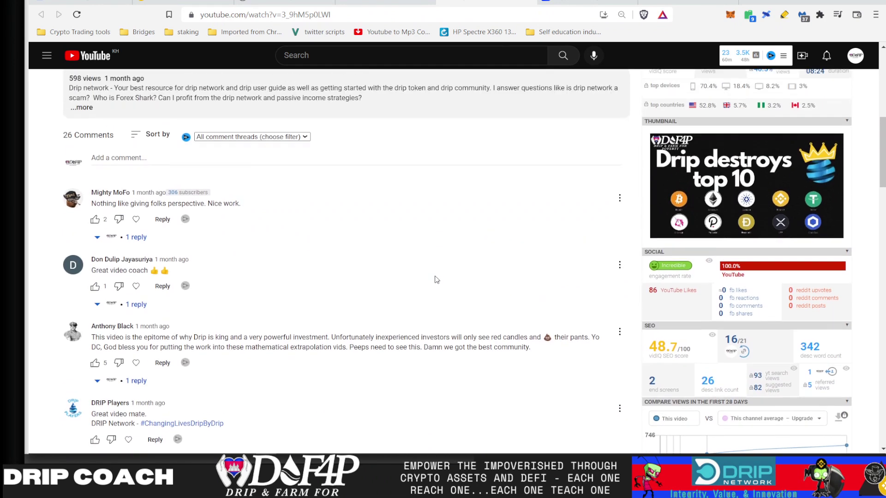
scroll(436, 279, "up", 1)
scroll(435, 279, "up", 1)
scroll(435, 279, "up", 2)
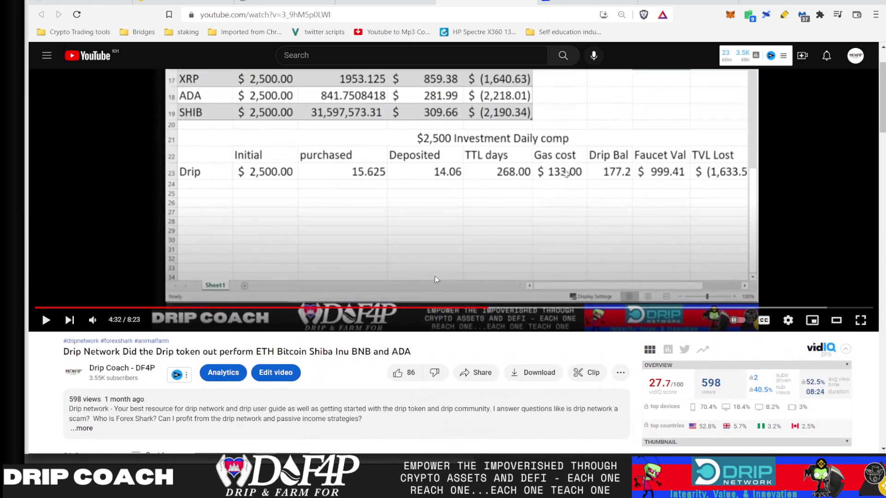
scroll(435, 279, "up", 1)
scroll(404, 321, "down", 3)
scroll(405, 323, "down", 1)
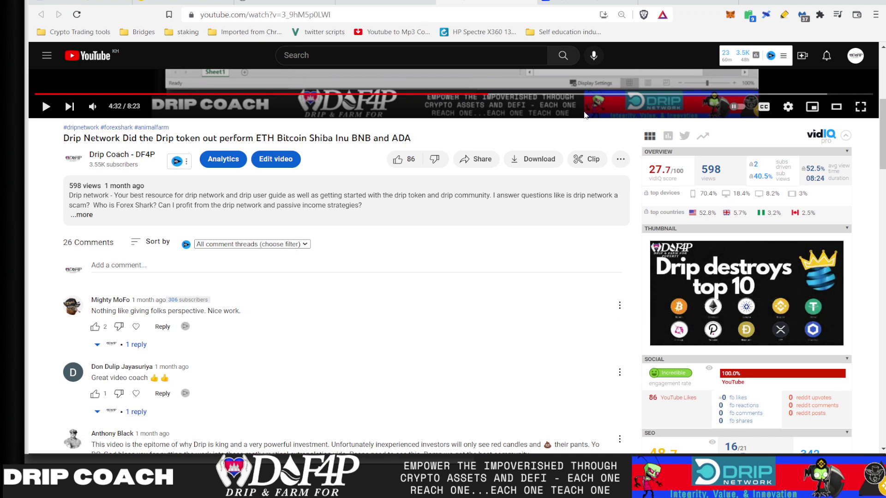
- Glance at CoinMarketCap's market-cap price table, then return to the Excel project list
left_click(575, 5)
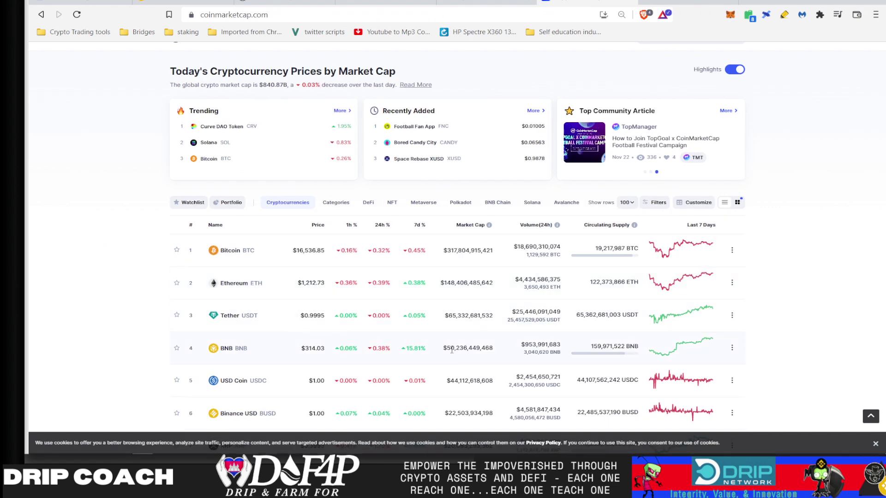
scroll(359, 368, "down", 2)
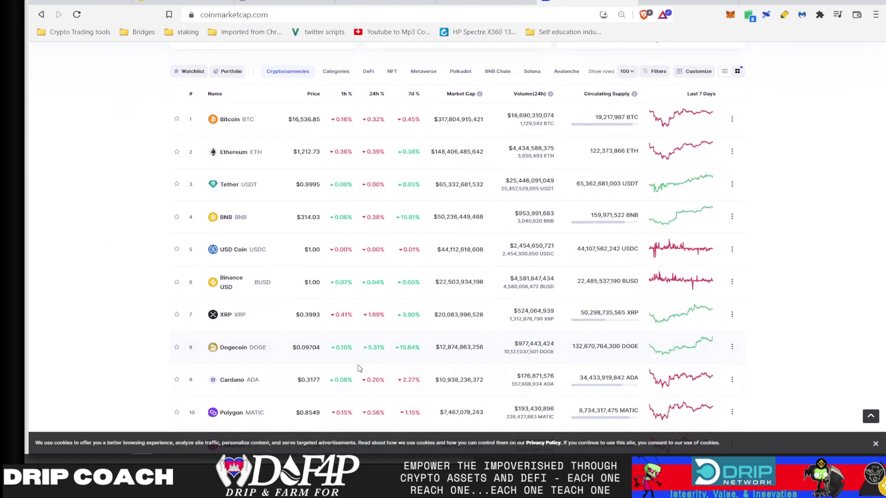
scroll(358, 368, "down", 1)
scroll(353, 387, "up", 1)
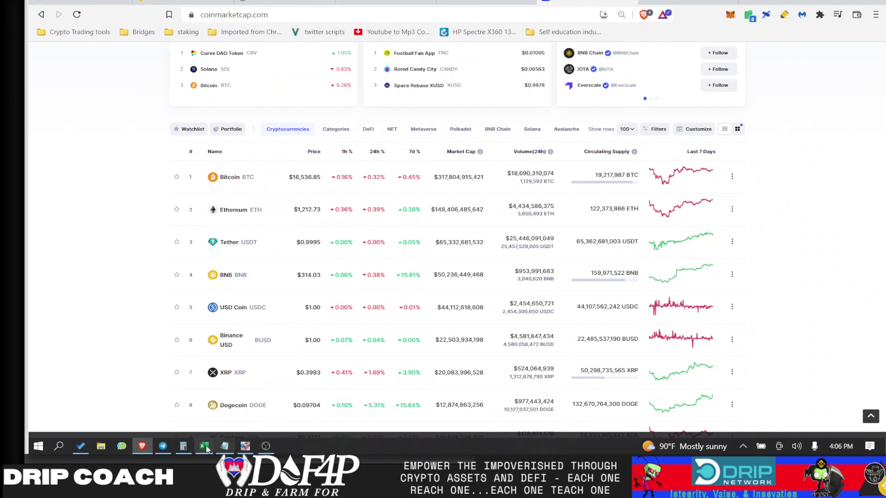
left_click(204, 447)
scroll(256, 340, "down", 1)
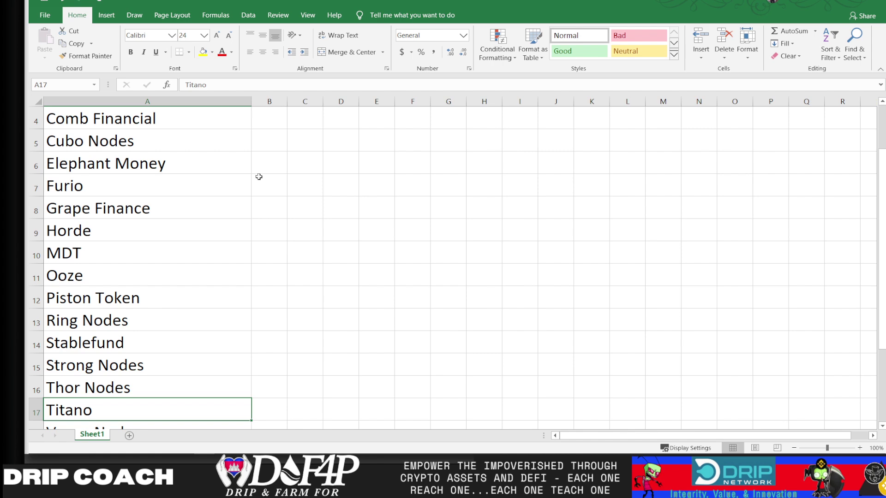
scroll(153, 368, "down", 2)
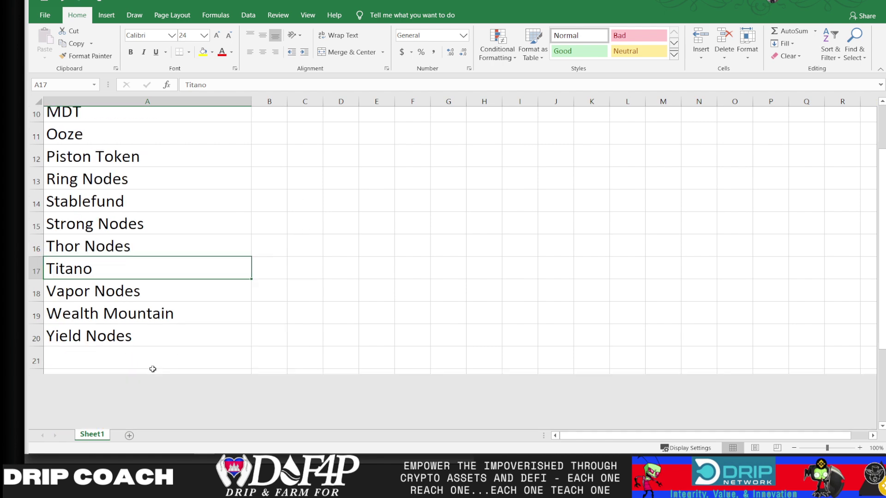
scroll(153, 367, "down", 2)
scroll(152, 369, "up", 4)
scroll(153, 369, "up", 1)
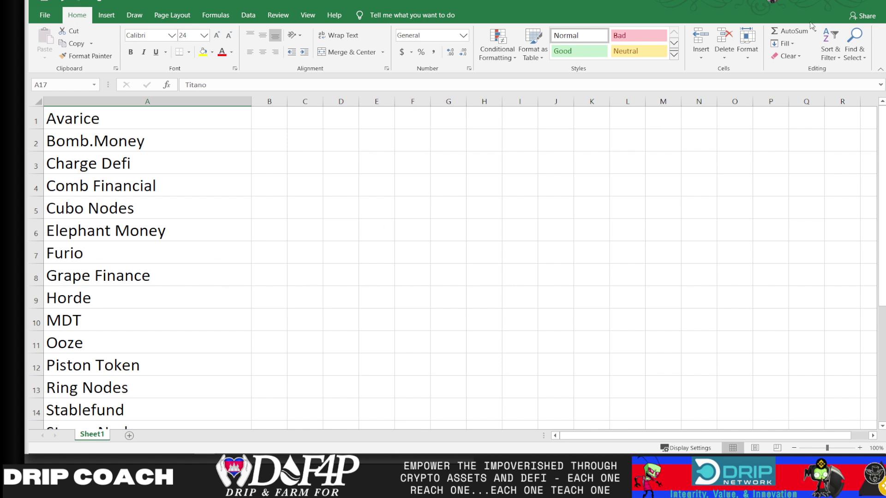
- Hide Excel and return to the Drip Coach video showing the $2,500 Daily comp table
left_click(826, 3)
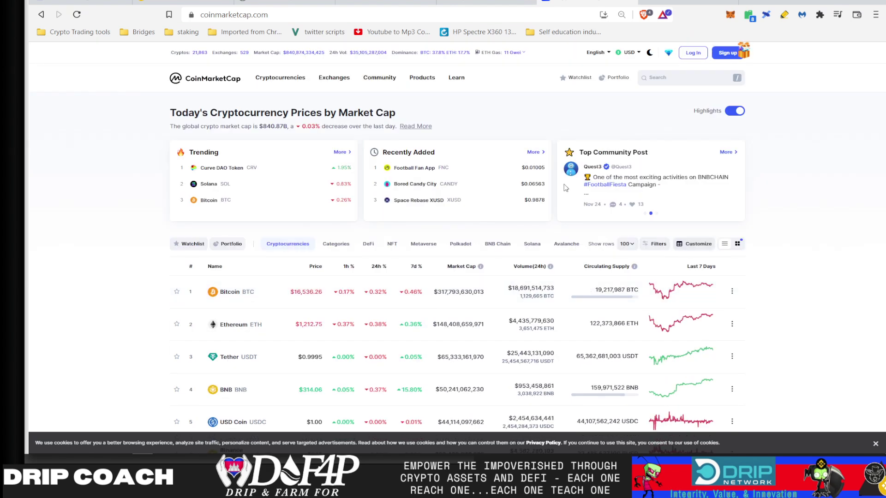
left_click(484, 5)
scroll(367, 276, "up", 4)
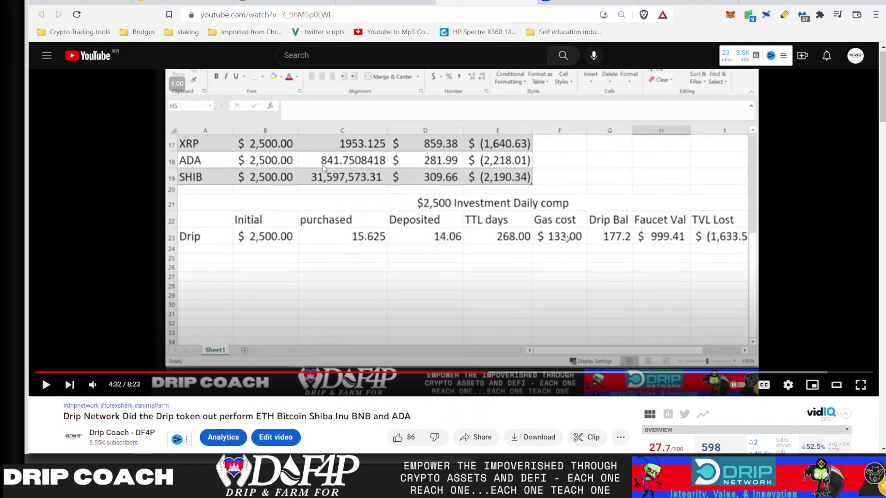
- Review the Excel list from Bomb.Money to Strong Nodes, then minimize it
left_click(204, 447)
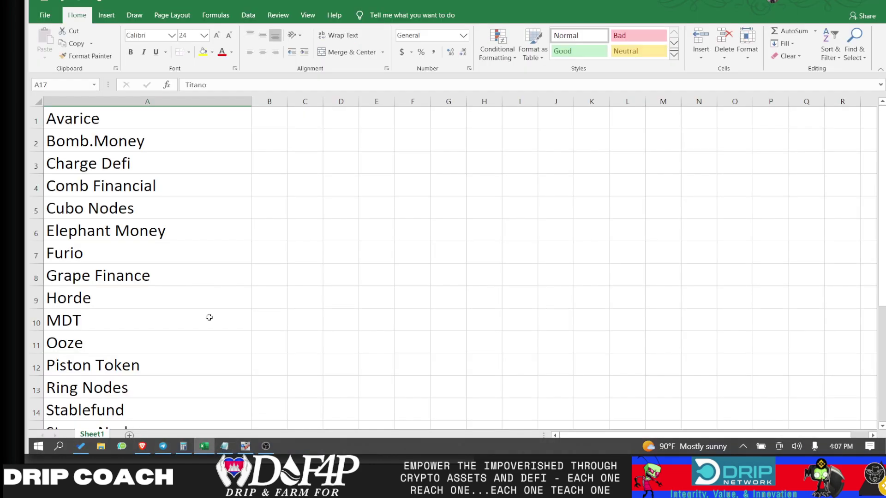
scroll(209, 317, "down", 2)
scroll(210, 318, "up", 1)
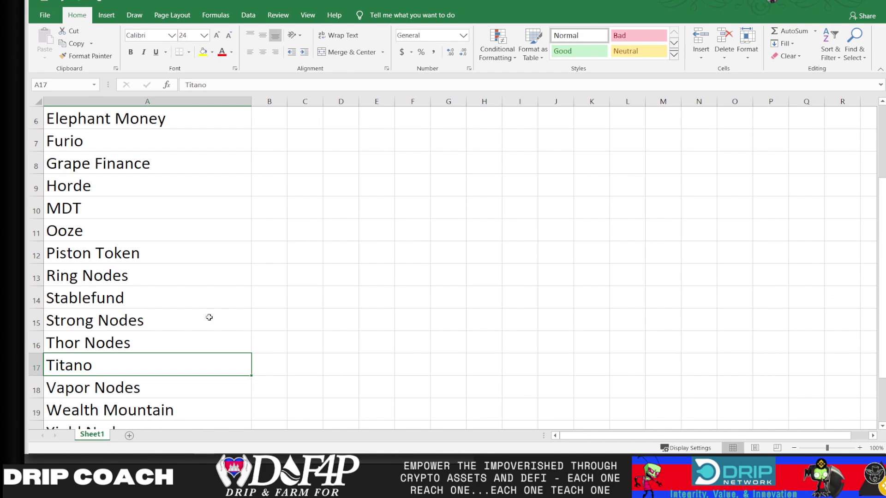
scroll(296, 319, "down", 2)
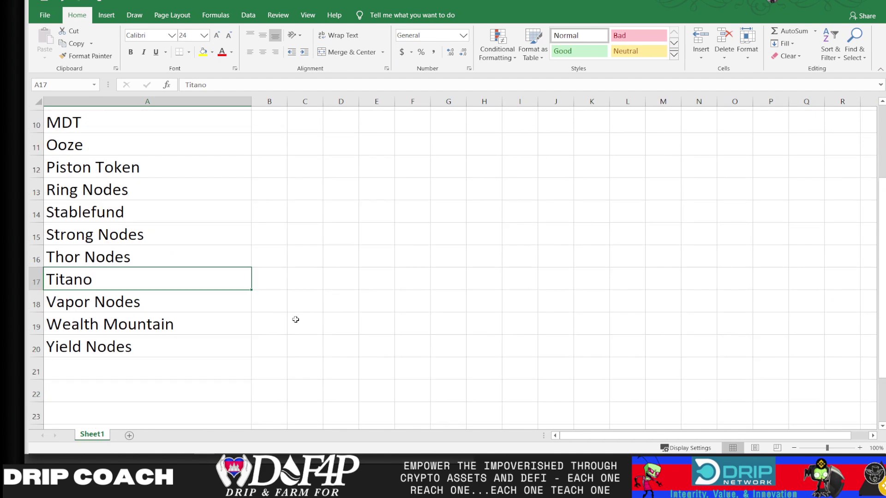
scroll(296, 319, "down", 1)
scroll(295, 319, "up", 2)
scroll(296, 319, "up", 1)
scroll(296, 319, "up", 1)
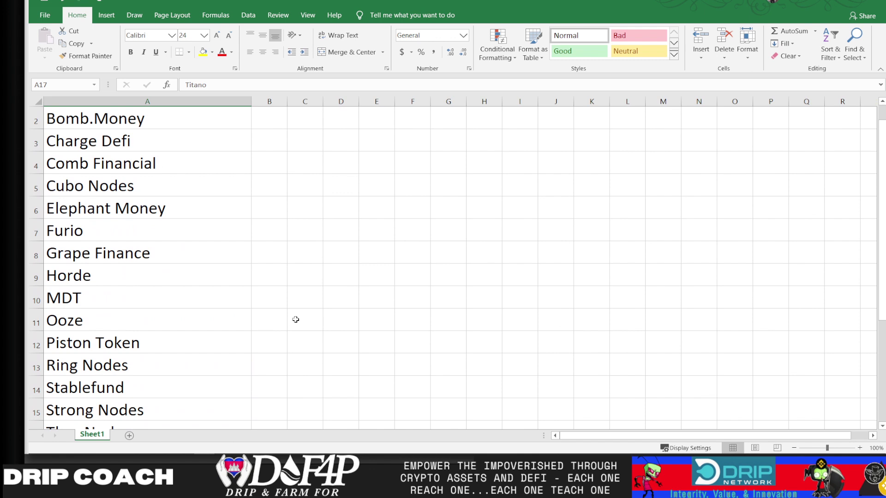
left_click(820, 6)
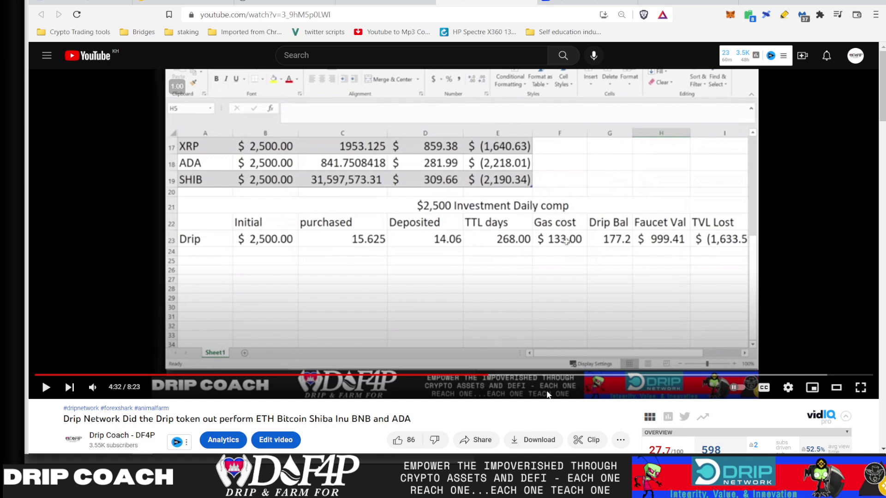
scroll(546, 394, "down", 1)
scroll(547, 394, "down", 1)
scroll(547, 395, "down", 1)
scroll(547, 394, "down", 1)
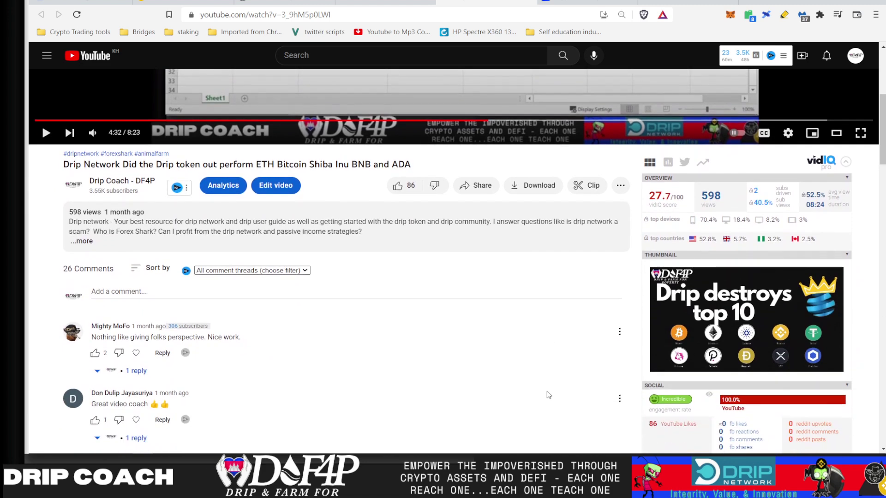
scroll(547, 395, "down", 1)
scroll(547, 395, "up", 1)
scroll(546, 395, "up", 2)
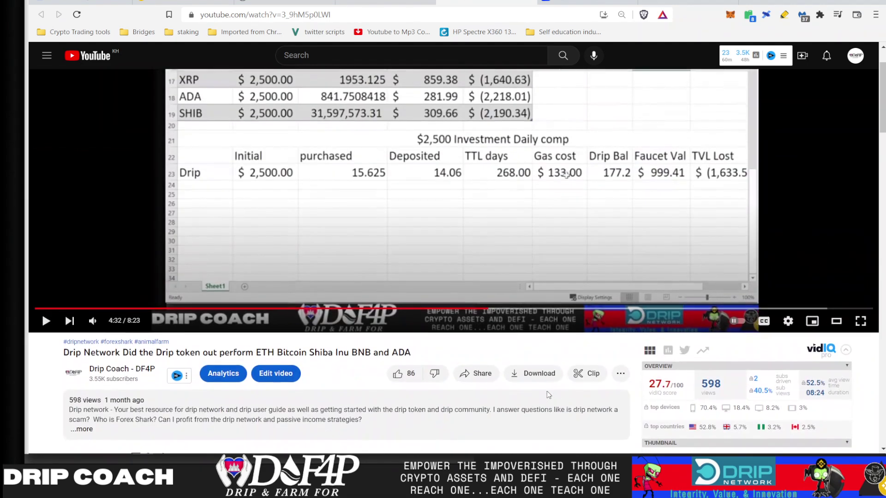
- Recheck the Excel project list down to Titano, then minimize it to reveal the paused video
left_click(205, 447)
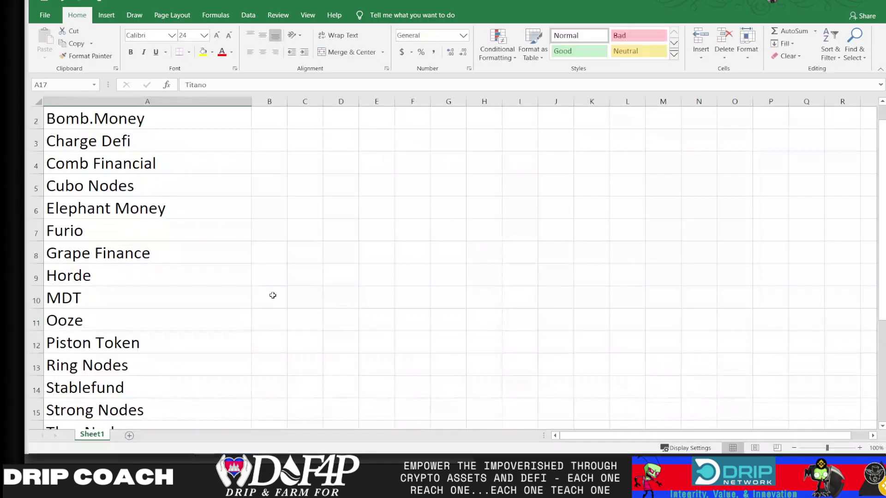
scroll(251, 300, "down", 3)
scroll(251, 300, "up", 4)
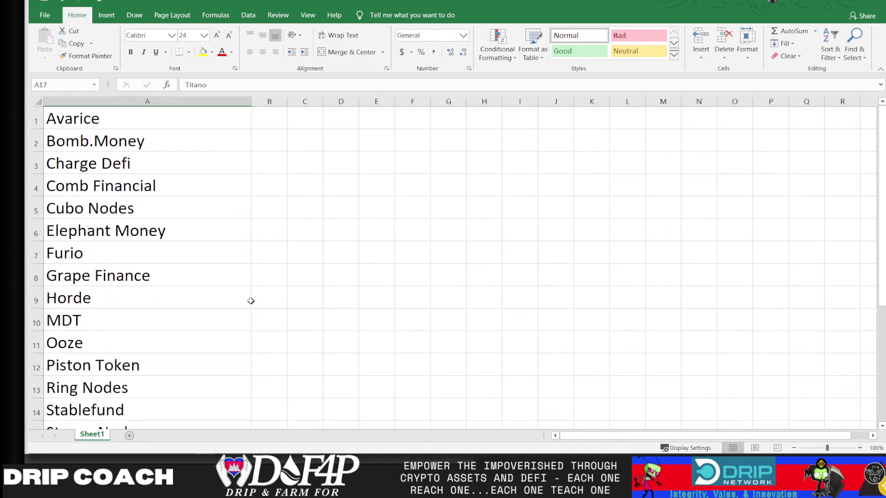
scroll(251, 300, "down", 1)
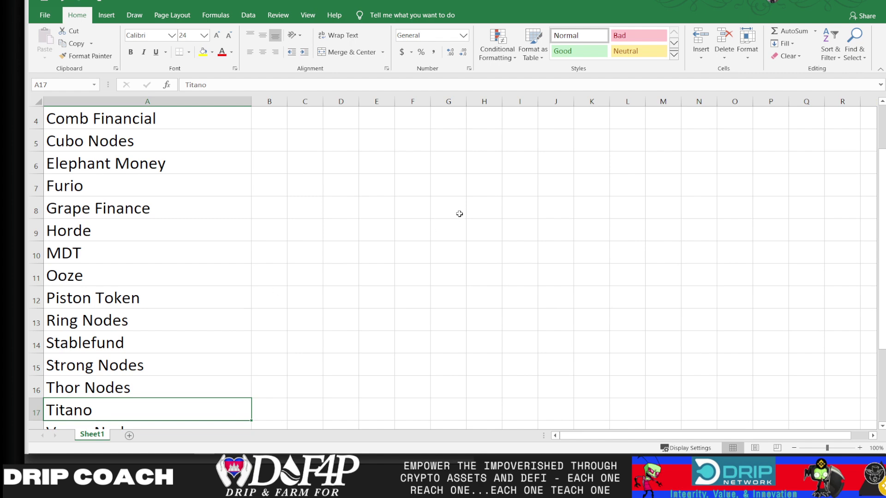
left_click(821, 4)
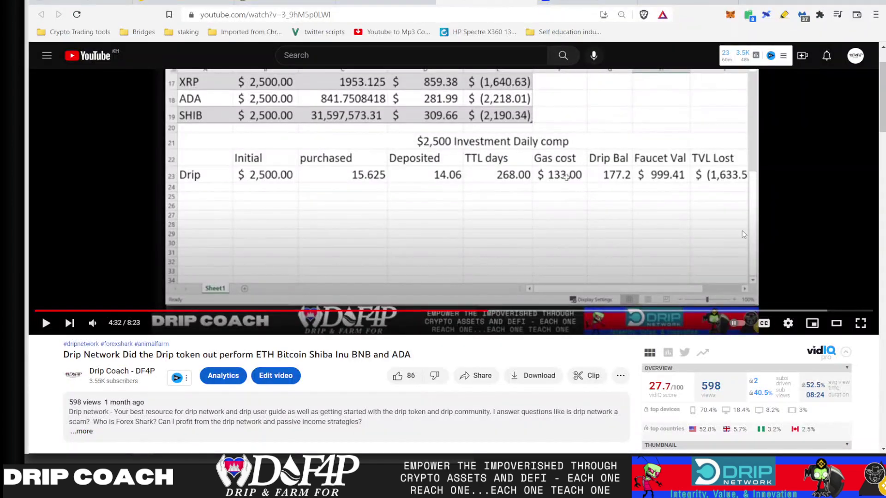